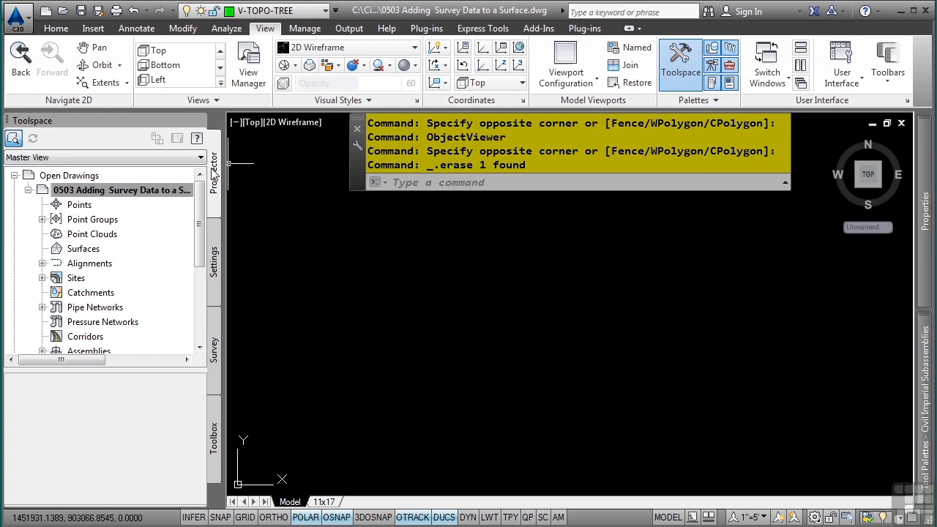
Start a new TIN surface and name it EG, keeping the default description
{"action": "right_click", "coordinate": [92, 250]}
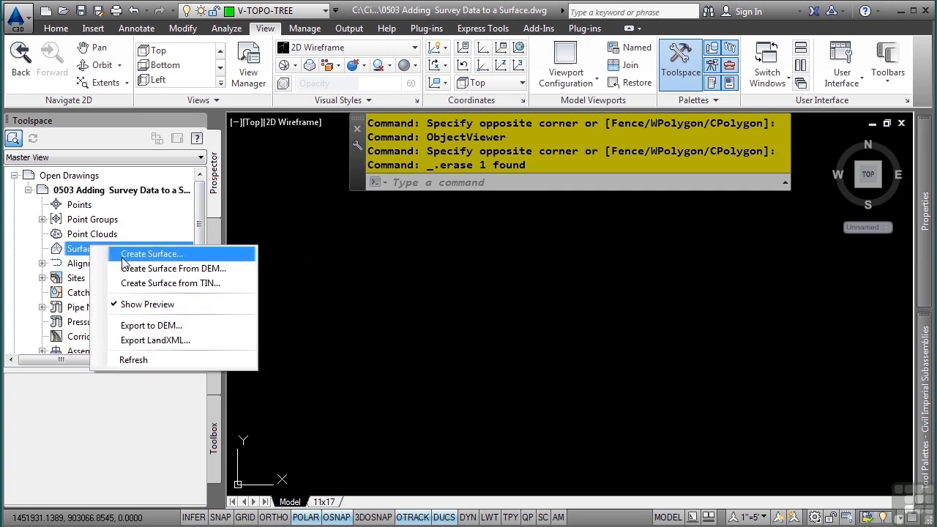
{"action": "left_click", "coordinate": [126, 253]}
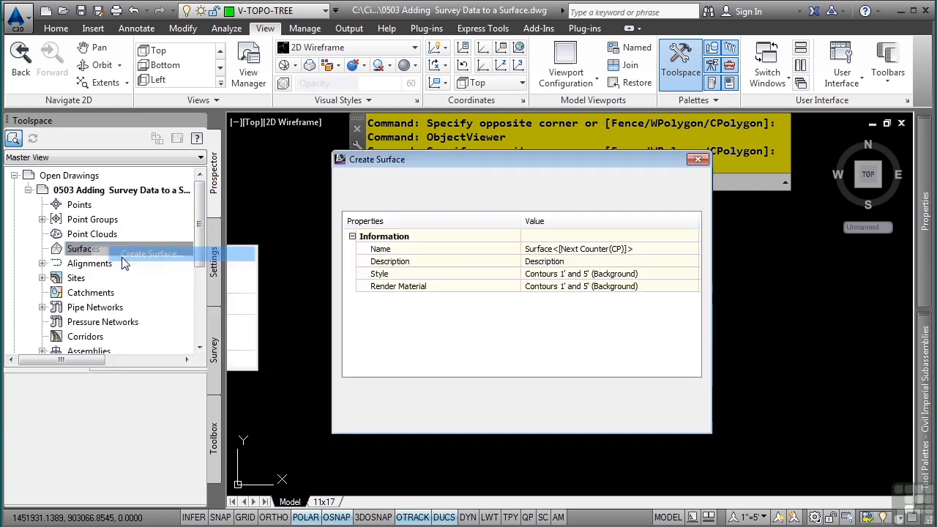
{"action": "left_click", "coordinate": [582, 248]}
{"action": "type", "text": "EG"}
{"action": "key", "text": "Return"}
{"action": "left_click", "coordinate": [594, 261]}
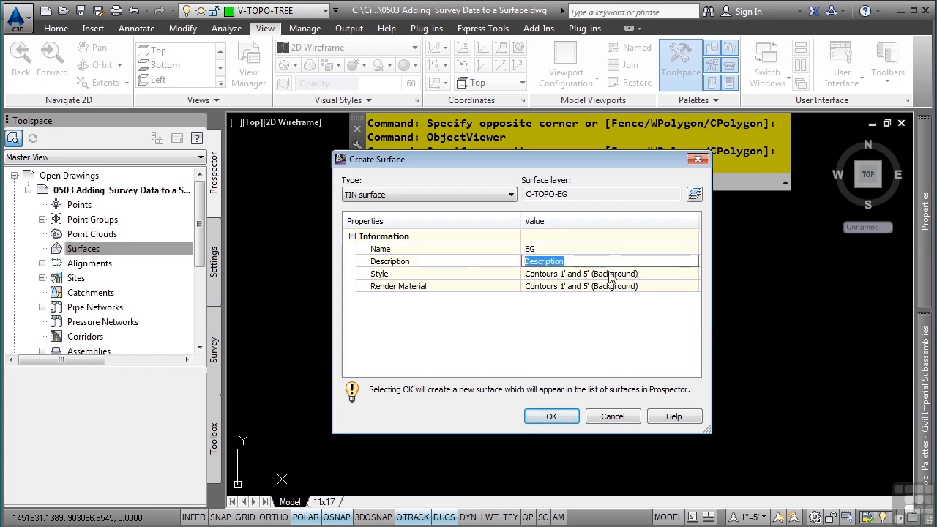
{"action": "key", "text": "Return"}
Use the Contours 1' and 5' (Background) style for the surface and create it
{"action": "left_click", "coordinate": [609, 276]}
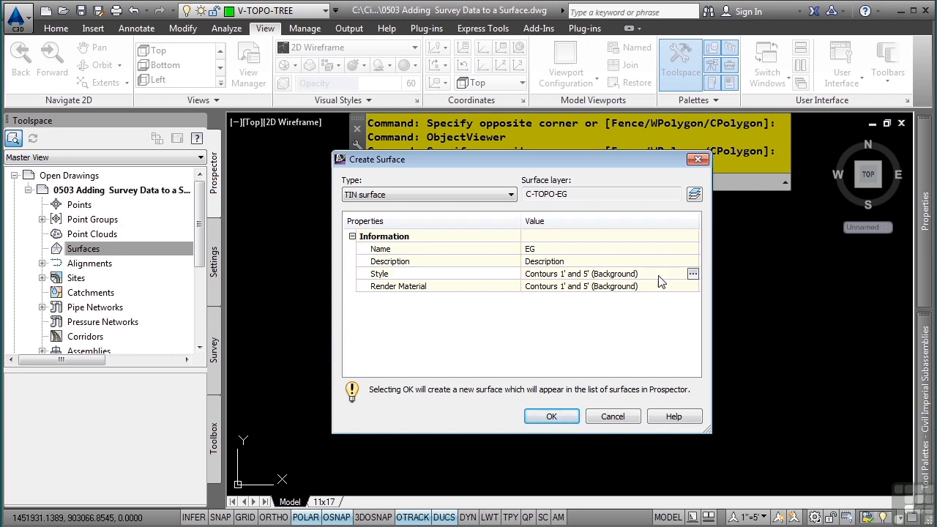
{"action": "left_click", "coordinate": [693, 274]}
{"action": "left_click", "coordinate": [545, 288]}
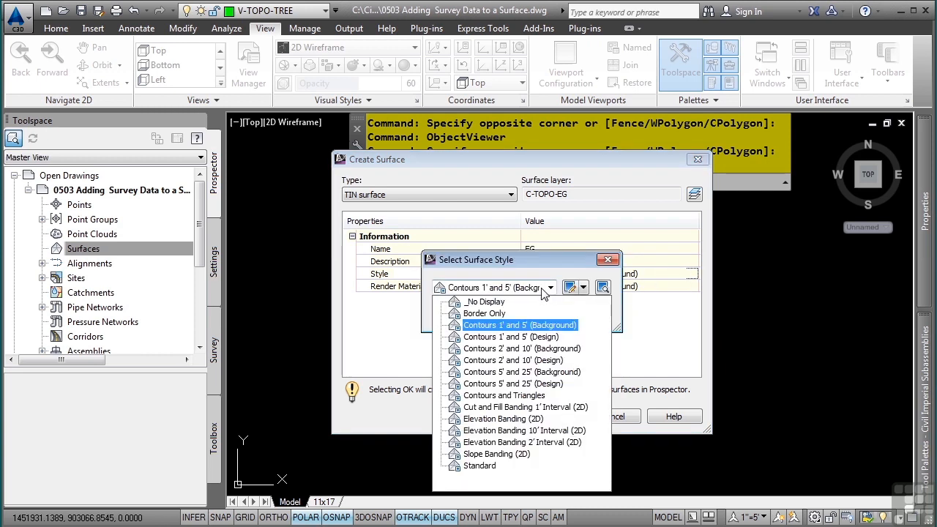
{"action": "left_click", "coordinate": [520, 322]}
{"action": "left_click", "coordinate": [527, 318]}
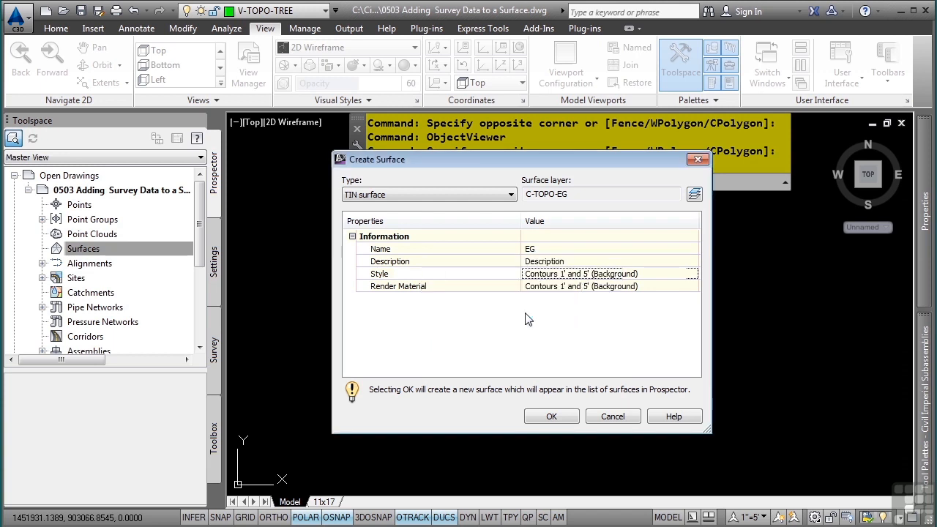
{"action": "left_click", "coordinate": [554, 414]}
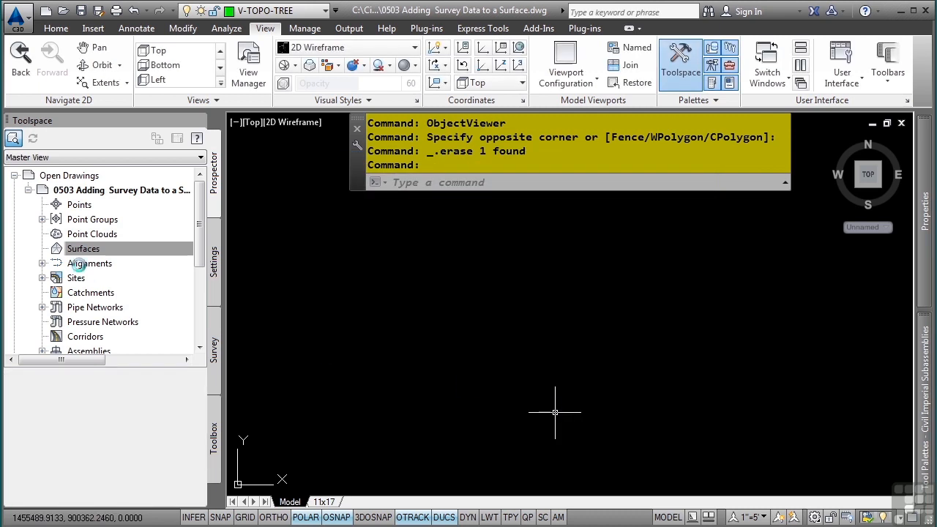
Expand the surfaces collection and the EG surface to examine its components
{"action": "left_click", "coordinate": [78, 249]}
{"action": "left_click", "coordinate": [41, 249]}
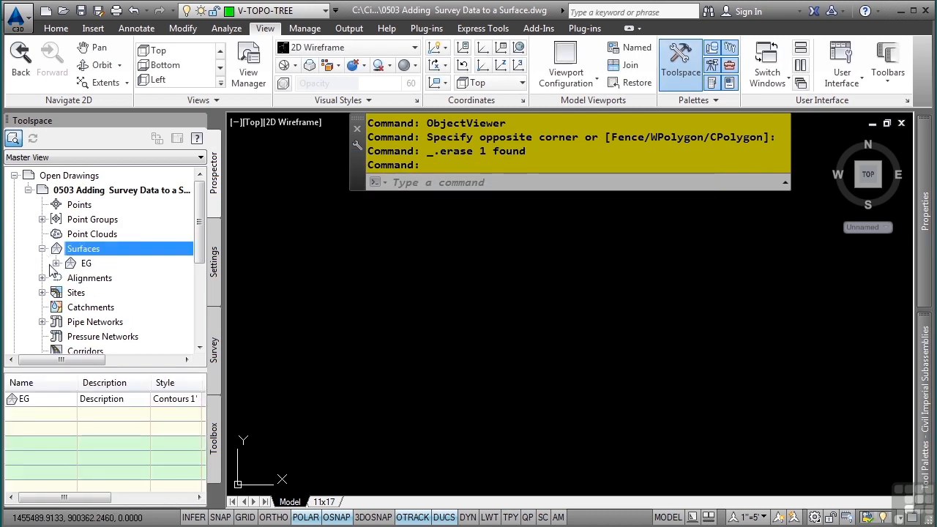
{"action": "left_click", "coordinate": [56, 262]}
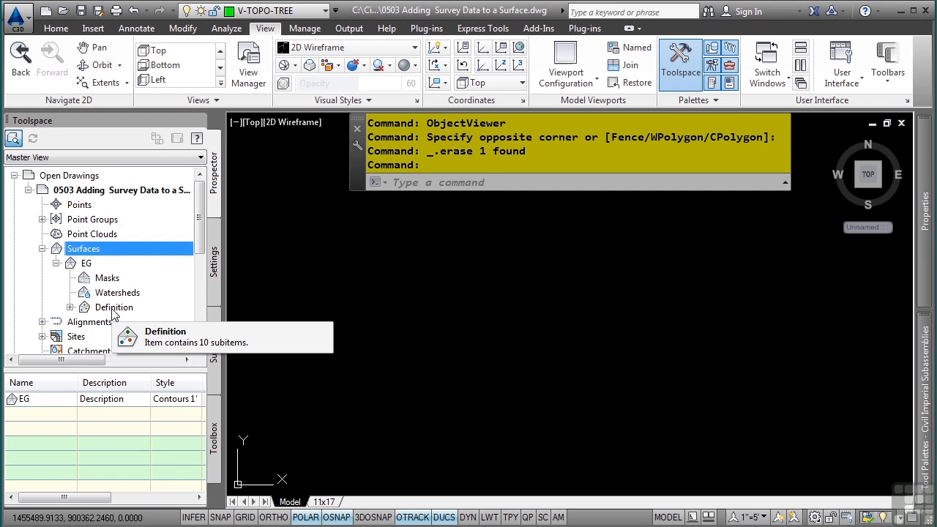
Open the Proj1 survey database for editing and insert all its import events into the drawing
{"action": "left_click", "coordinate": [215, 357]}
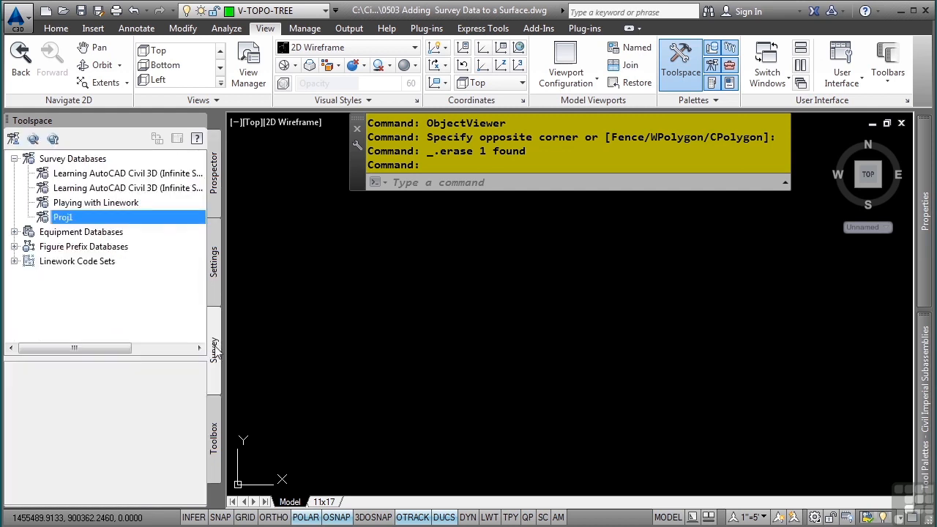
{"action": "right_click", "coordinate": [97, 219]}
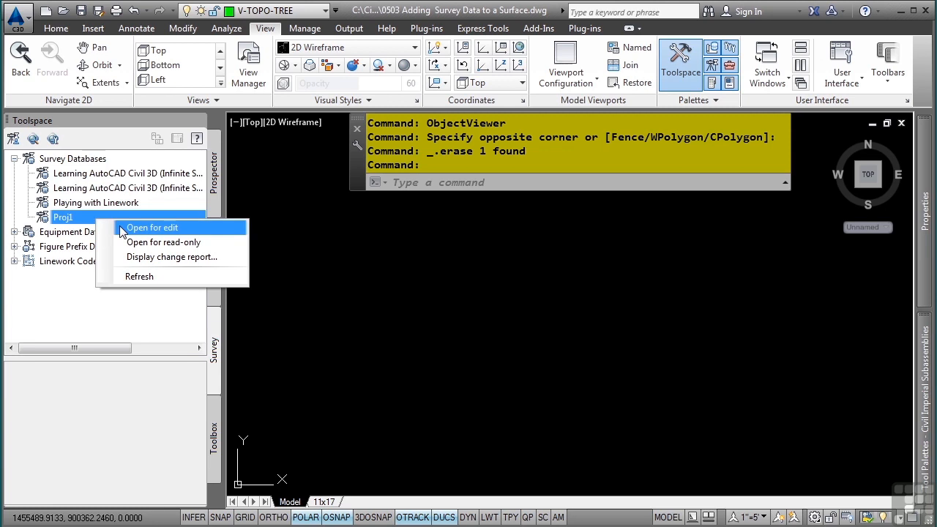
{"action": "left_click", "coordinate": [124, 228]}
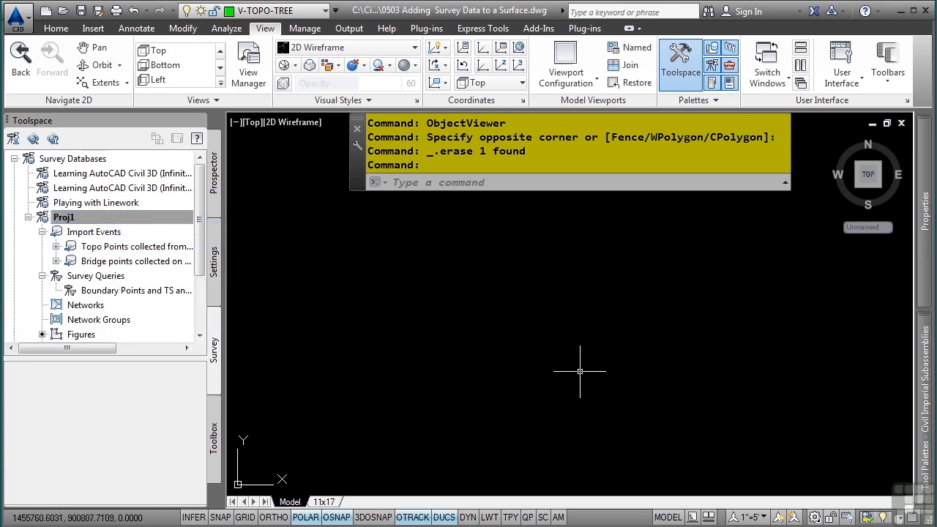
{"action": "right_click", "coordinate": [104, 236]}
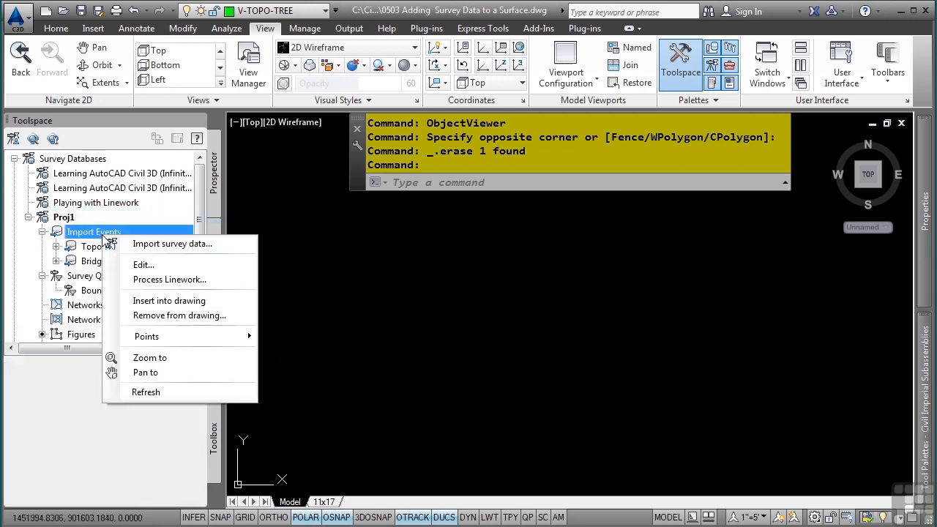
{"action": "left_click", "coordinate": [180, 303]}
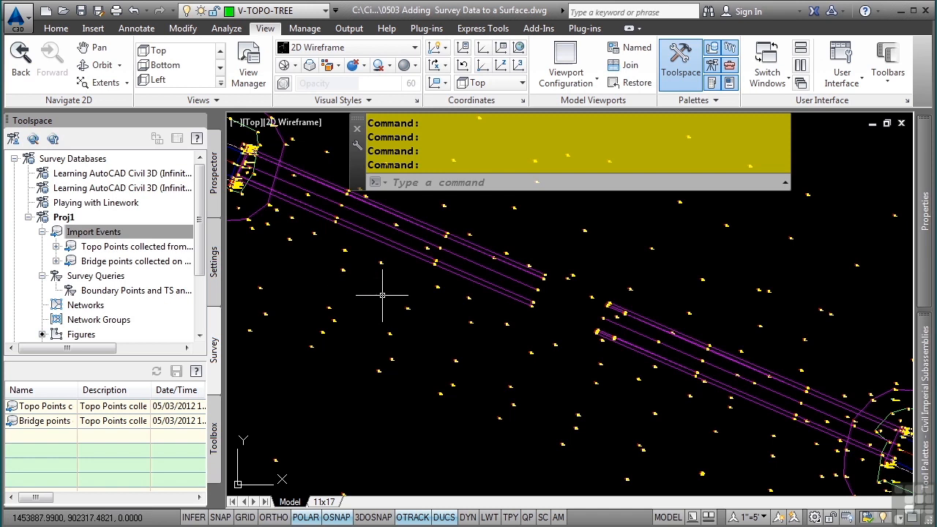
{"action": "middle_click", "coordinate": [570, 372]}
{"action": "middle_click", "coordinate": [570, 373]}
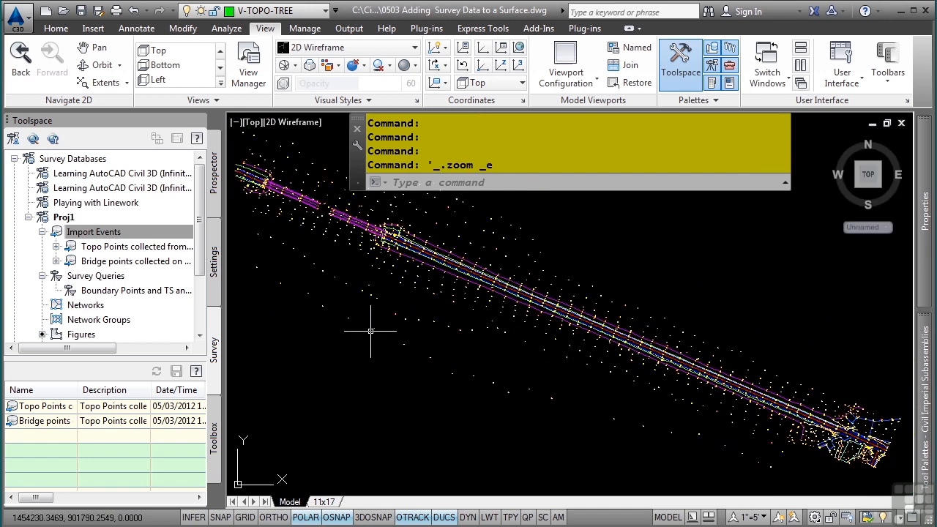
Start creating breaklines from the Proj1 survey figures, excluding STONE1, STONE2 and STONE3
{"action": "scroll", "coordinate": [139, 282], "scroll_direction": "down", "scroll_amount": 1}
{"action": "scroll", "coordinate": [139, 283], "scroll_direction": "down", "scroll_amount": 1}
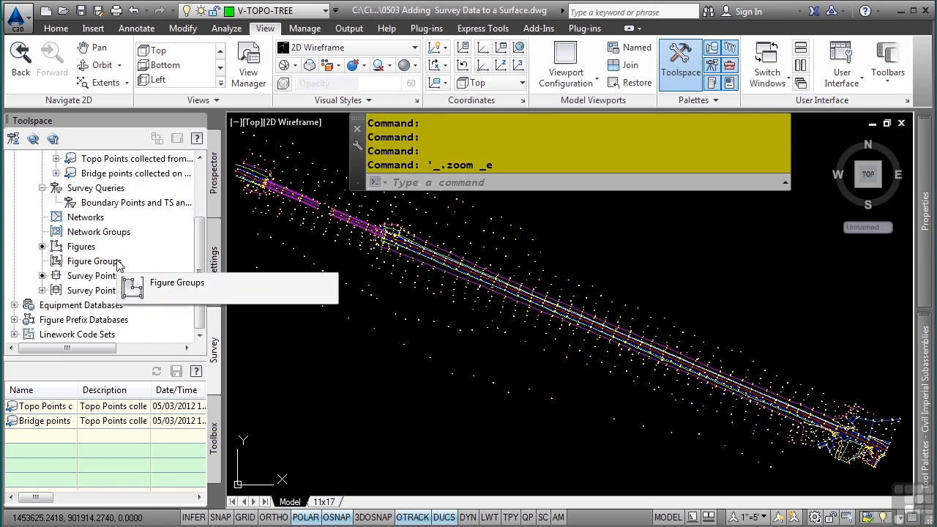
{"action": "right_click", "coordinate": [79, 247]}
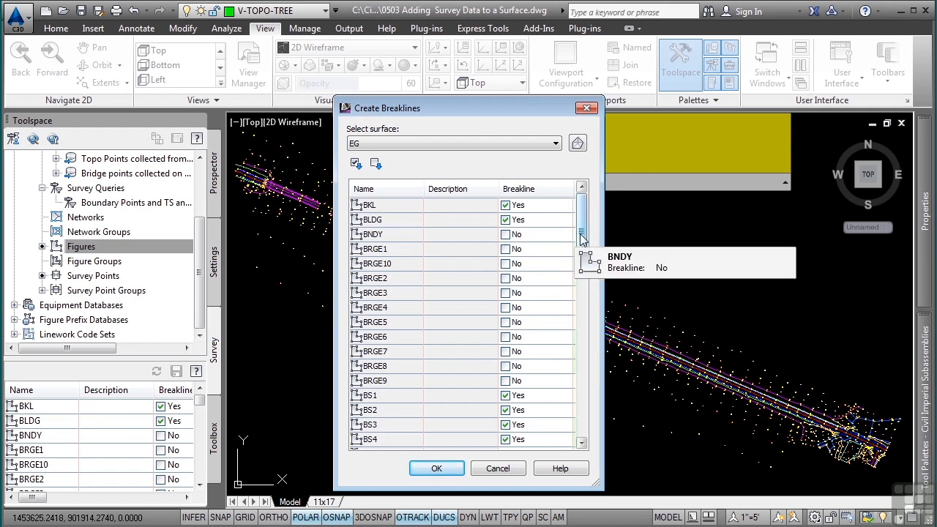
{"action": "left_click_drag", "start_coordinate": [585, 237], "coordinate": [548, 382]}
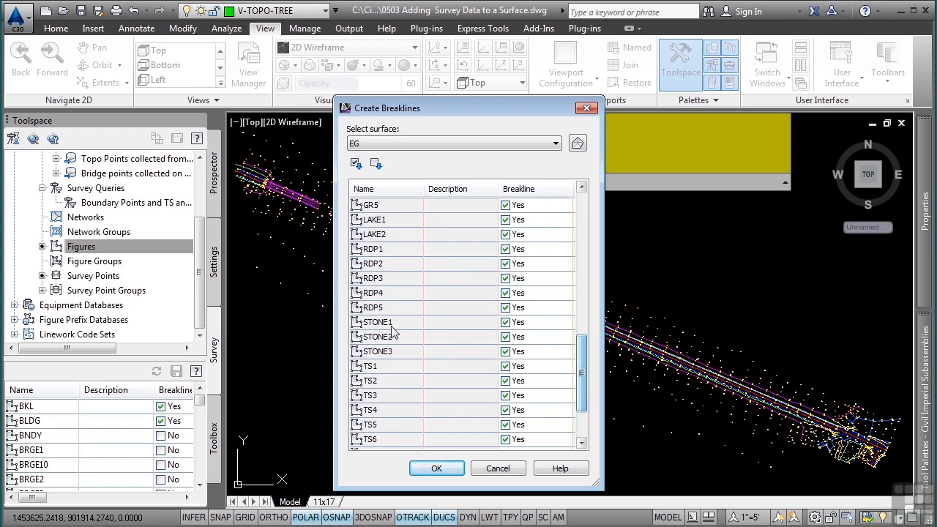
{"action": "left_click", "coordinate": [505, 322]}
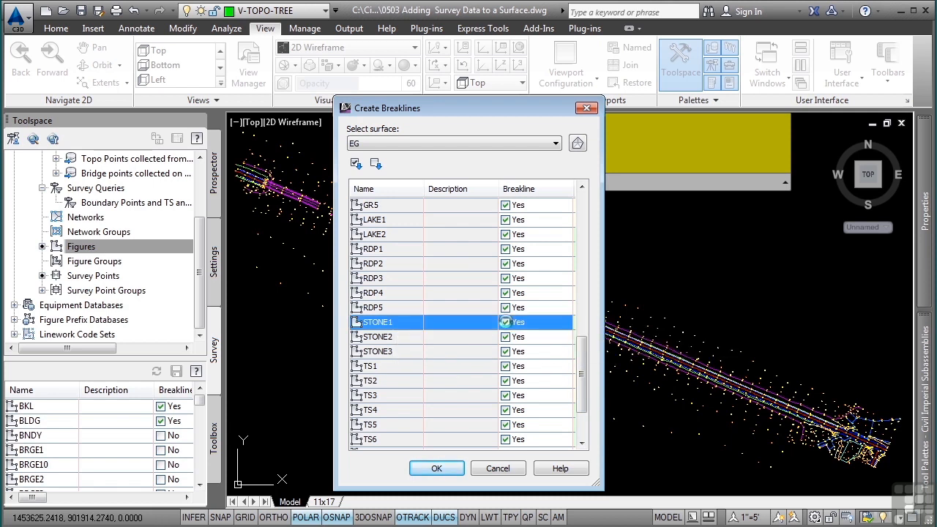
{"action": "left_click", "coordinate": [504, 337]}
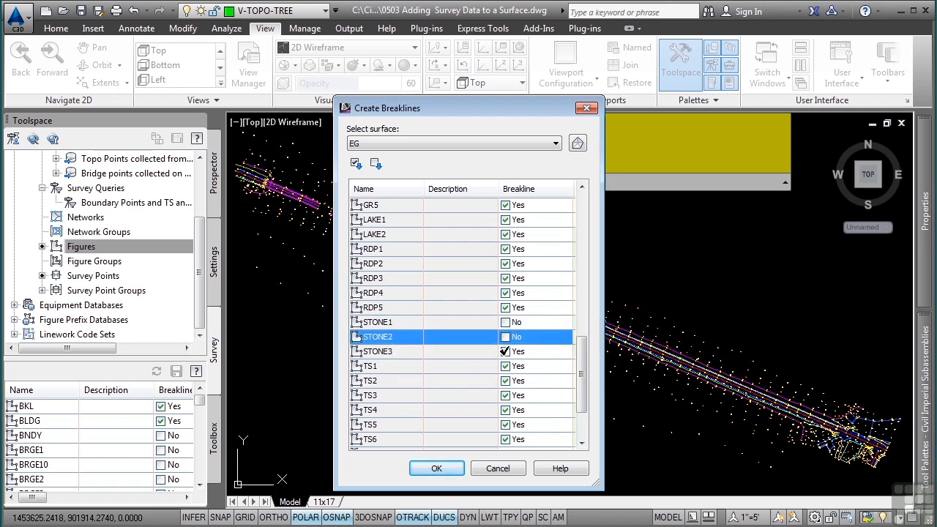
{"action": "left_click", "coordinate": [505, 351]}
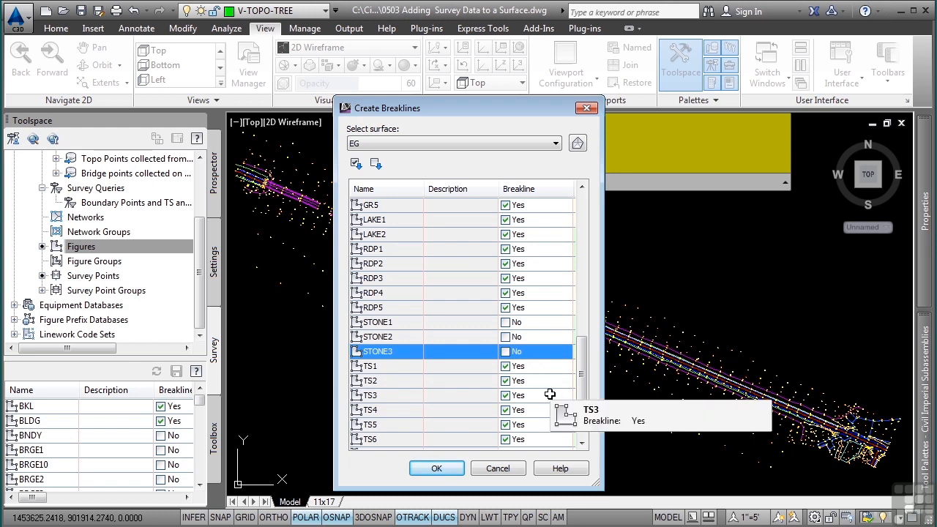
Add the figures to surface EG as Standard breaklines with the description "Breaklines from Survey Data"
{"action": "left_click", "coordinate": [456, 144]}
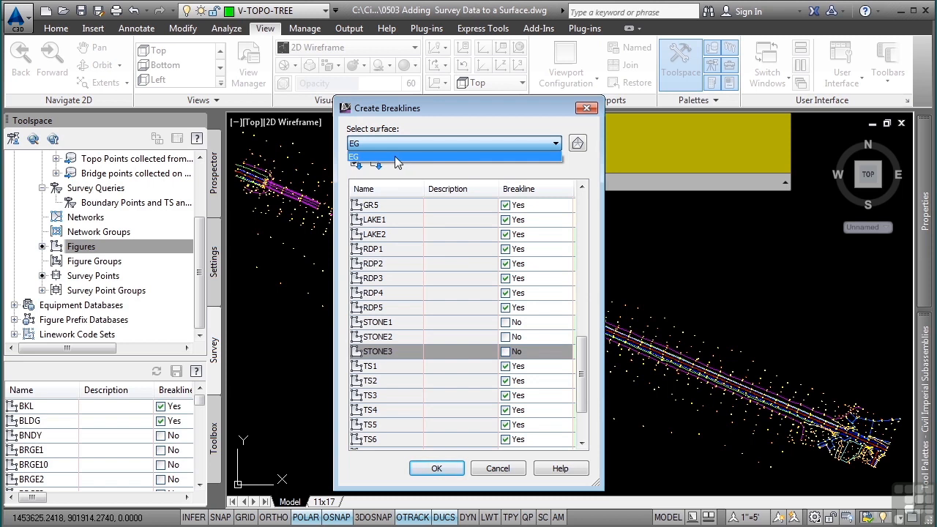
{"action": "left_click", "coordinate": [467, 130]}
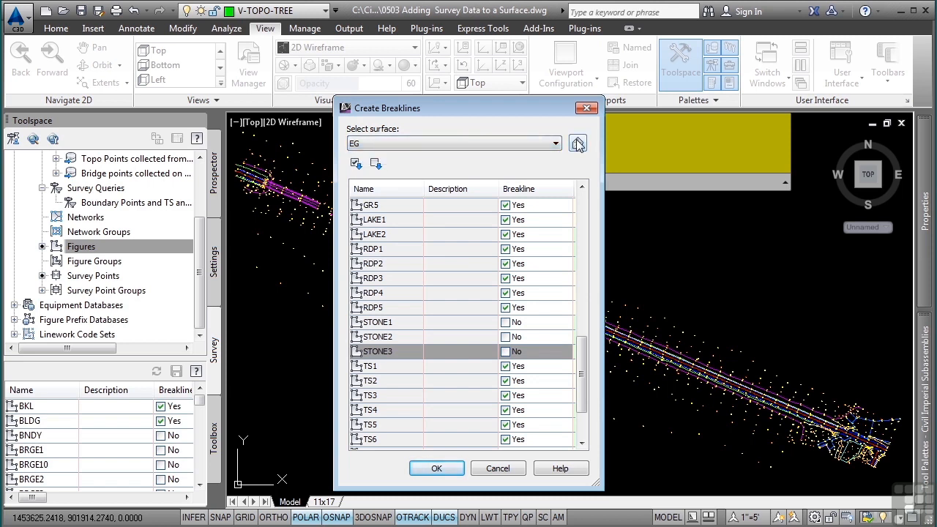
{"action": "left_click", "coordinate": [433, 468]}
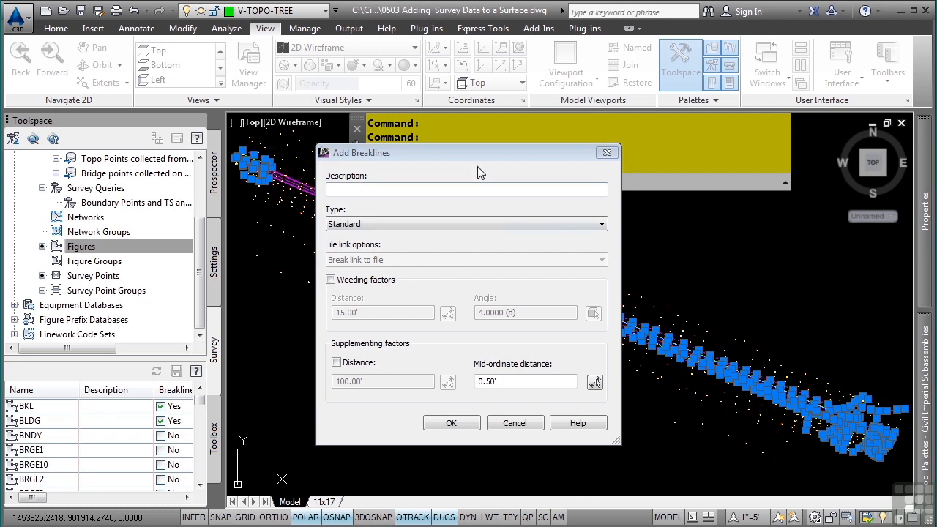
{"action": "left_click", "coordinate": [469, 188]}
{"action": "type", "text": "Breakline "}
{"action": "type", "text": " from Survey Data"}
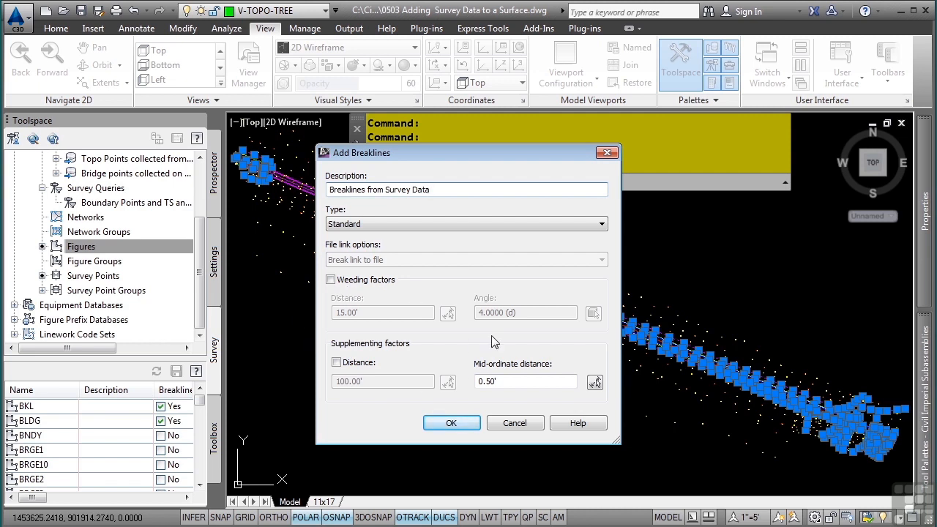
{"action": "left_click", "coordinate": [461, 423]}
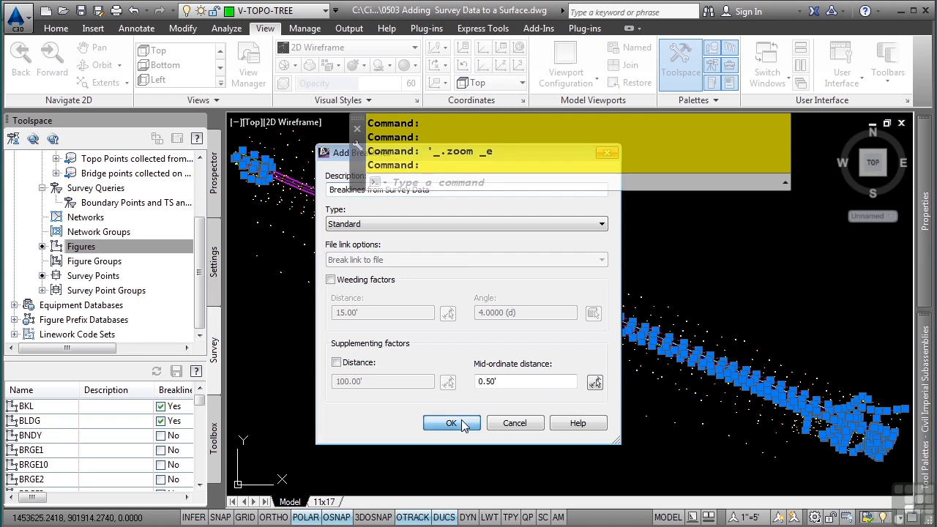
Inspect the contours along the road and update all the drawing's out-of-date point groups
{"action": "scroll", "coordinate": [755, 417], "scroll_direction": "up", "scroll_amount": 4}
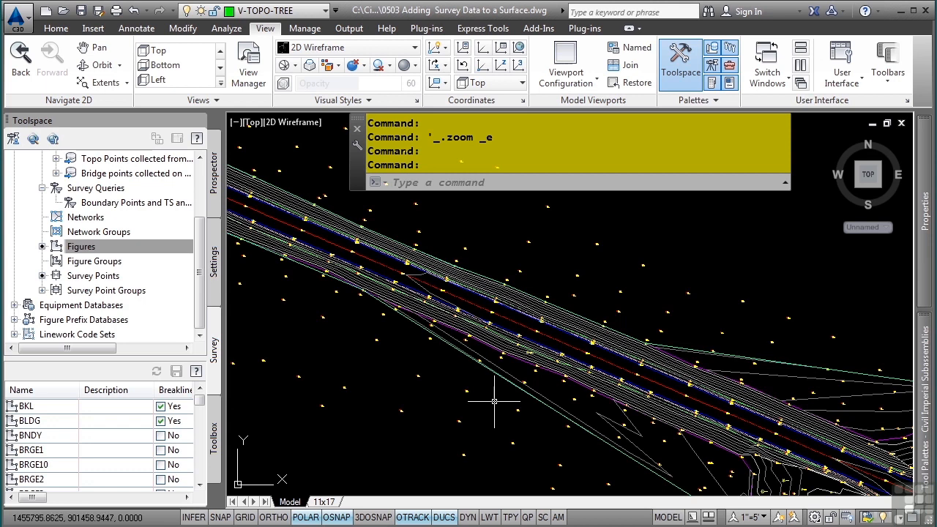
{"action": "middle_click", "coordinate": [494, 401]}
{"action": "middle_click", "coordinate": [493, 401]}
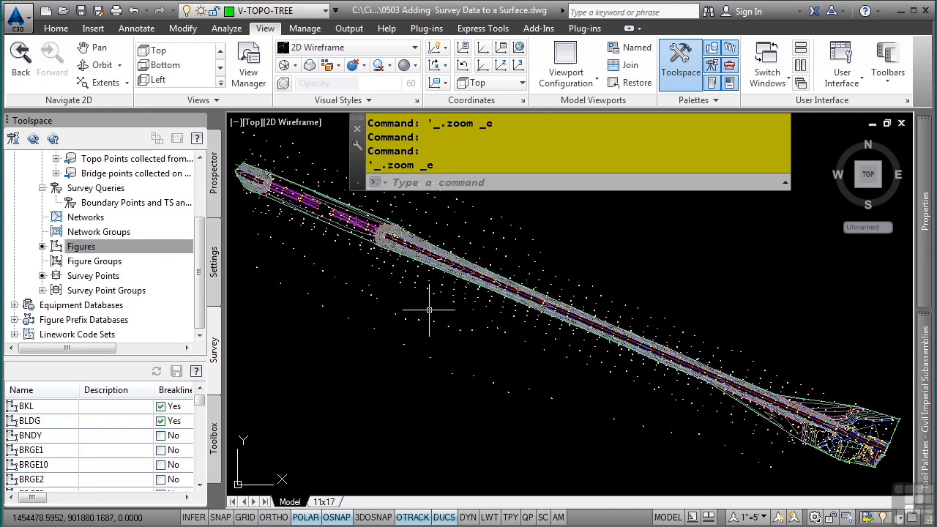
{"action": "left_click", "coordinate": [168, 249]}
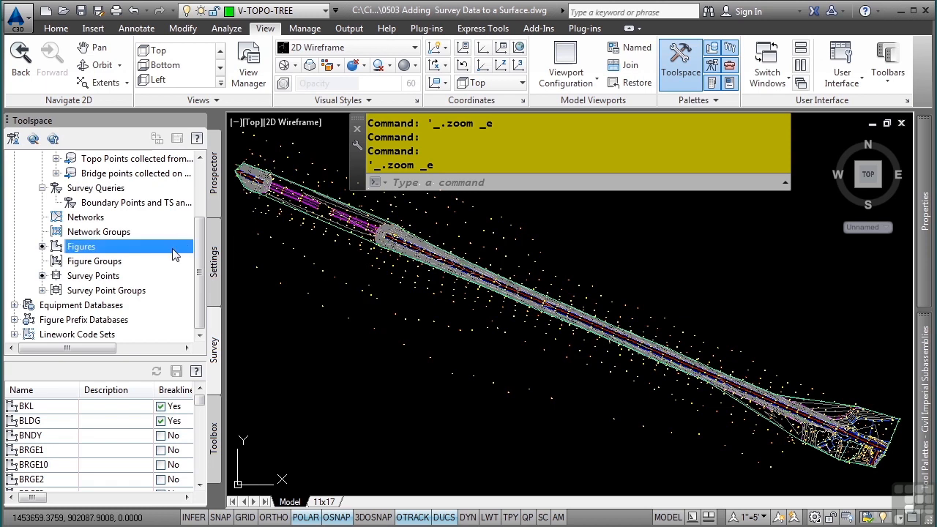
{"action": "left_click", "coordinate": [214, 205]}
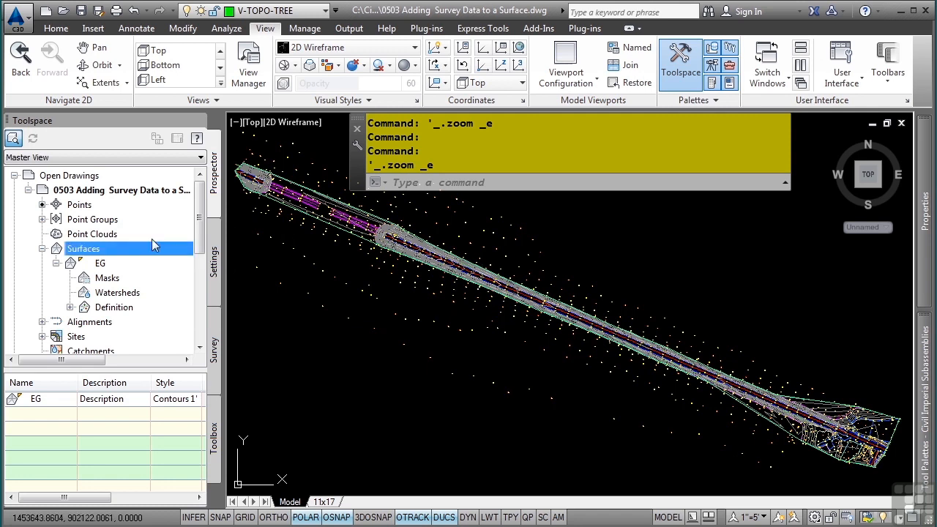
{"action": "left_click", "coordinate": [42, 219]}
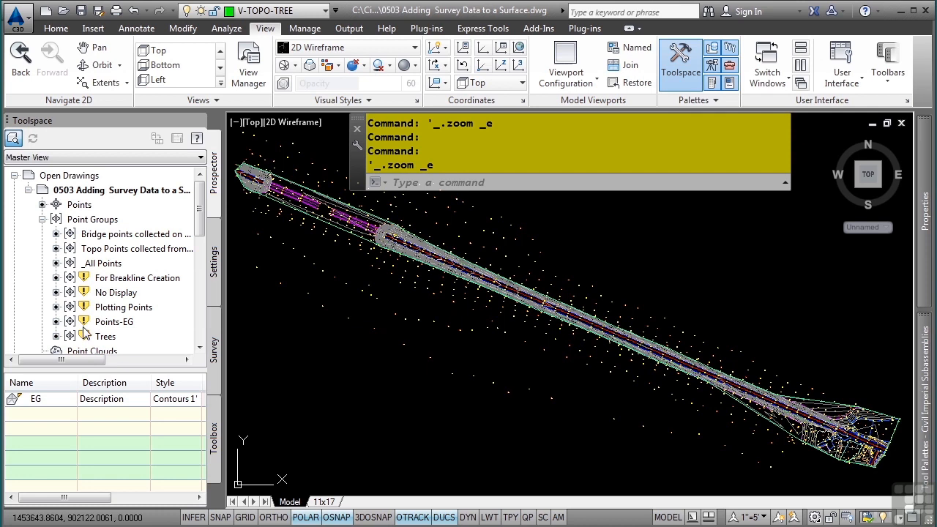
{"action": "right_click", "coordinate": [87, 219]}
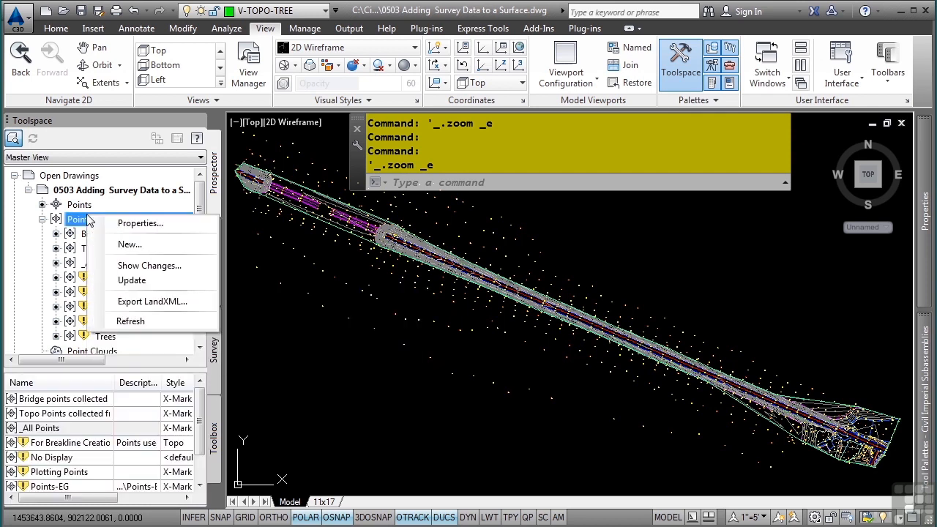
{"action": "left_click", "coordinate": [128, 280]}
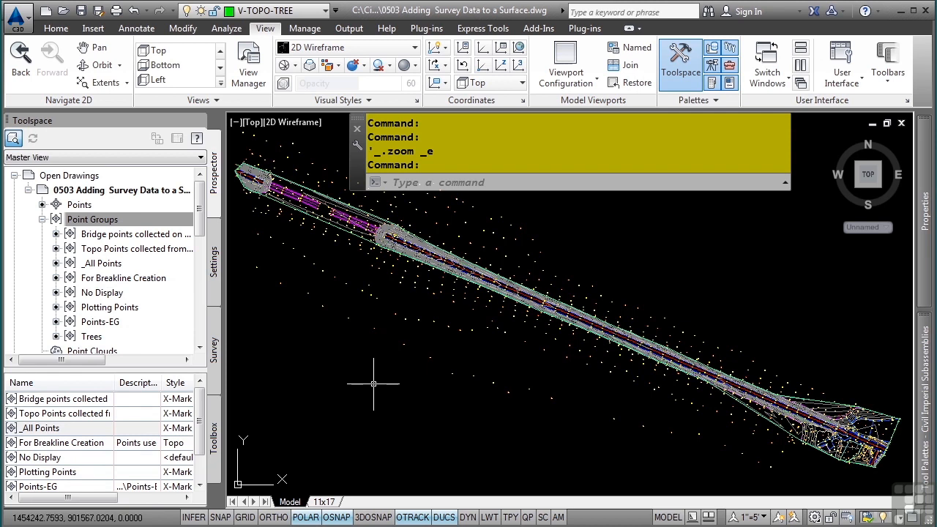
Review the raw description filters that determine which points the Points-EG point group includes
{"action": "right_click", "coordinate": [99, 322]}
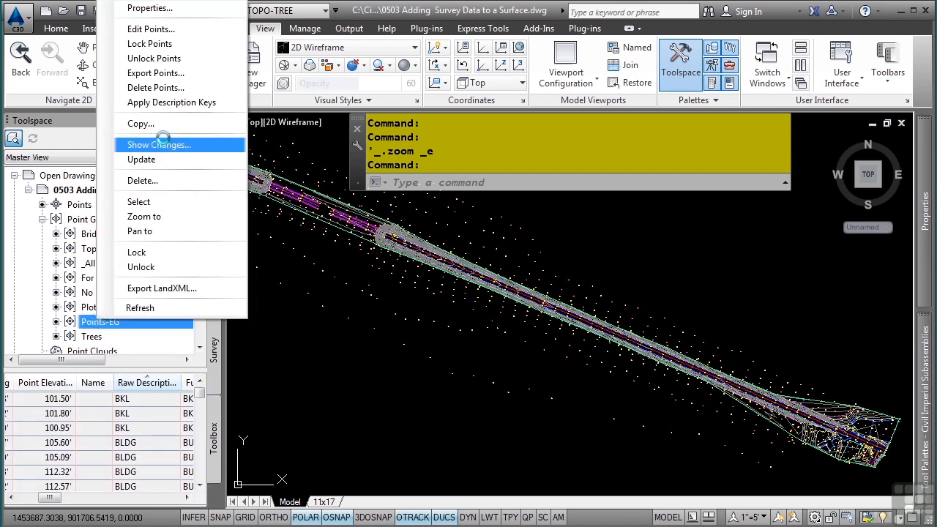
{"action": "left_click", "coordinate": [154, 8]}
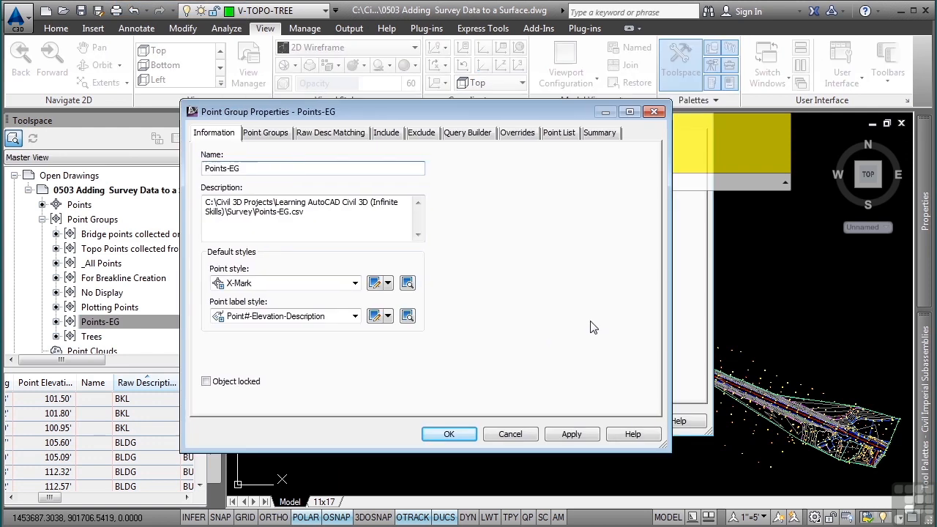
{"action": "left_click", "coordinate": [386, 135]}
{"action": "left_click_drag", "start_coordinate": [672, 447], "coordinate": [887, 450]}
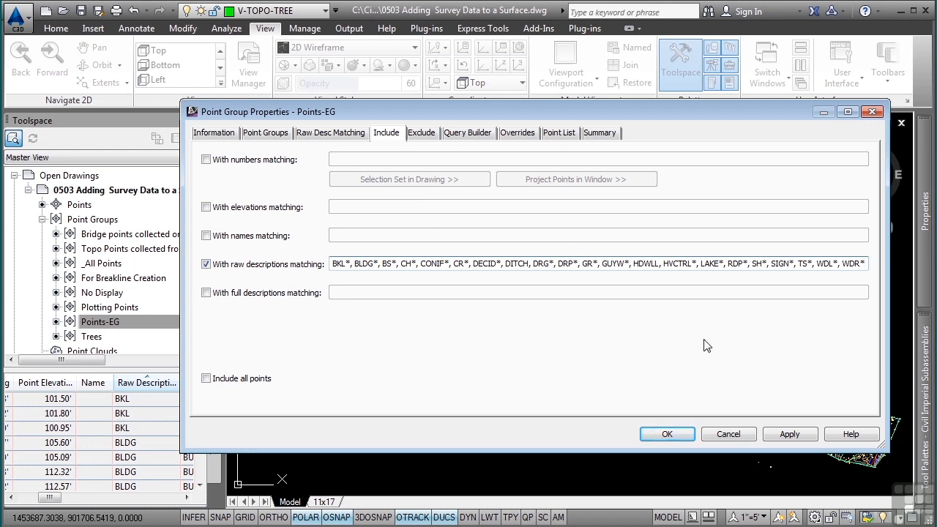
{"action": "left_click", "coordinate": [666, 434]}
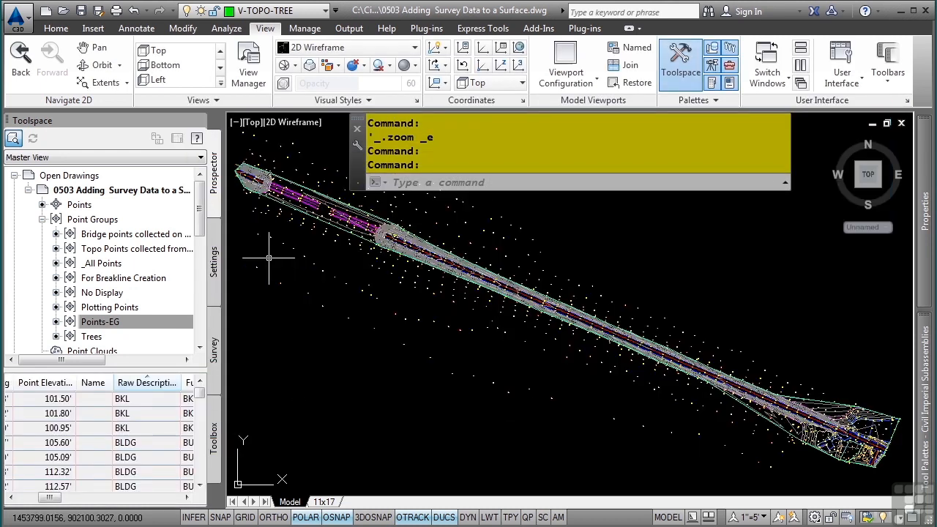
Add the Points-EG point group to the definition of surface EG
{"action": "left_click", "coordinate": [42, 219]}
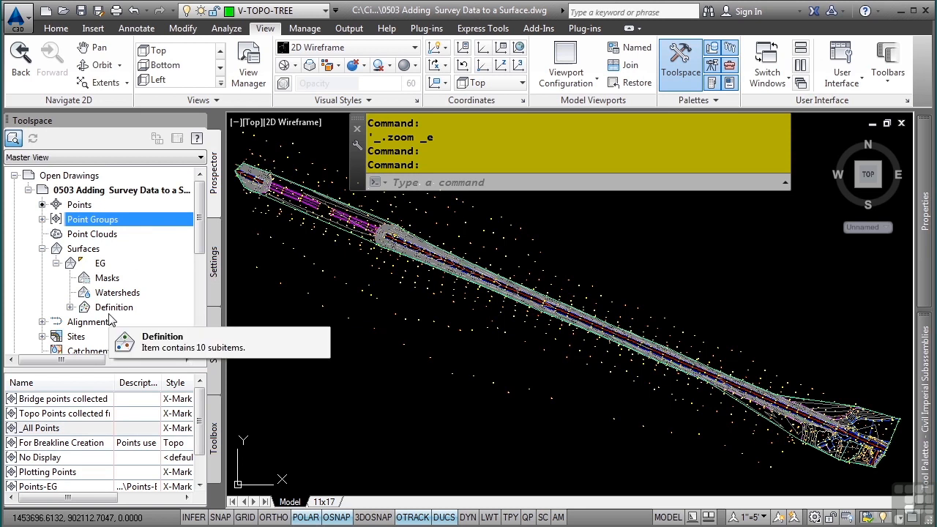
{"action": "left_click", "coordinate": [70, 308]}
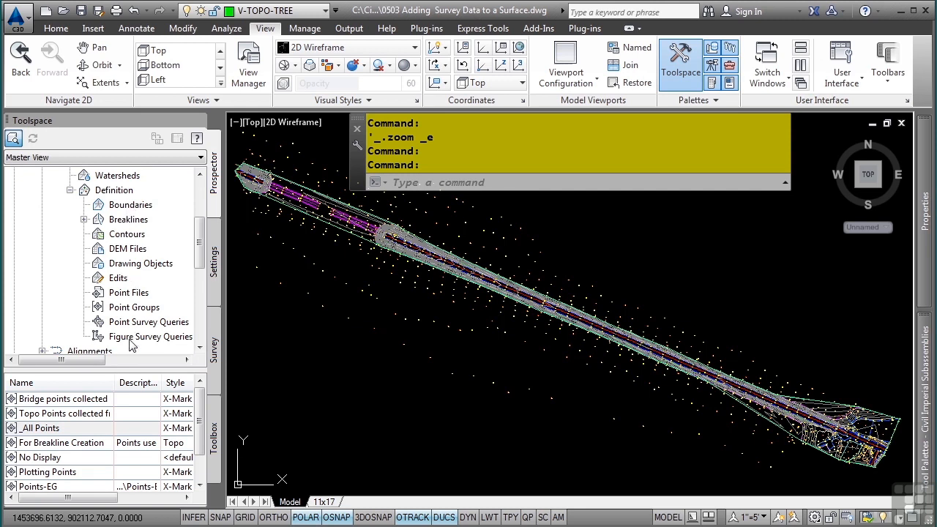
{"action": "left_click", "coordinate": [117, 307]}
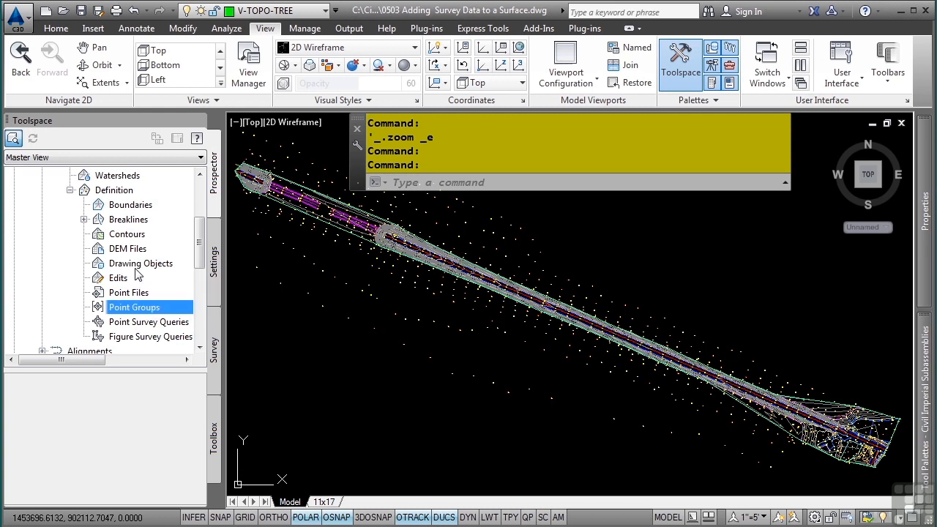
{"action": "right_click", "coordinate": [129, 315]}
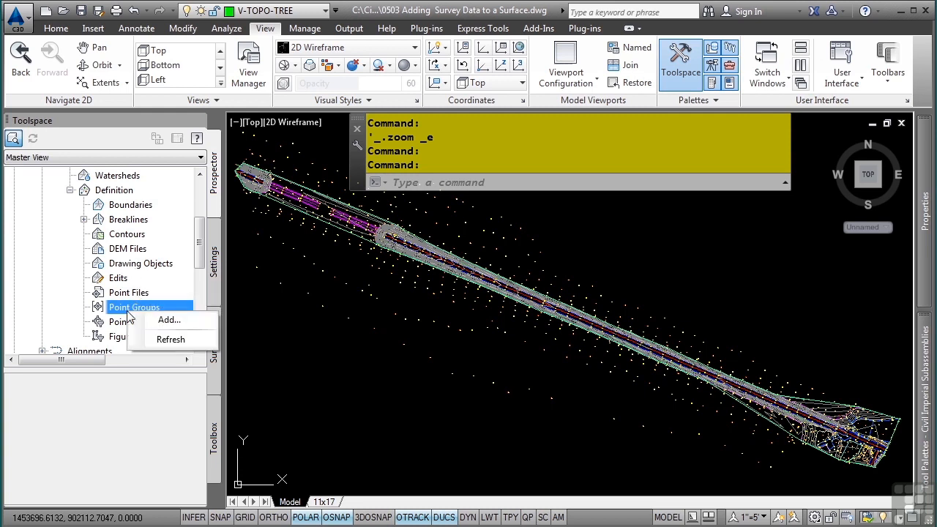
{"action": "left_click", "coordinate": [175, 320]}
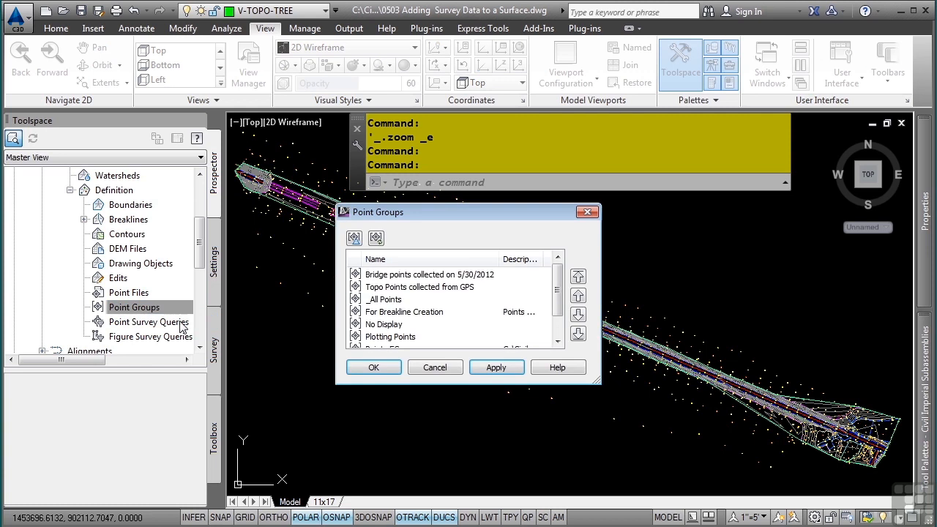
{"action": "scroll", "coordinate": [556, 314], "scroll_direction": "down", "scroll_amount": 1}
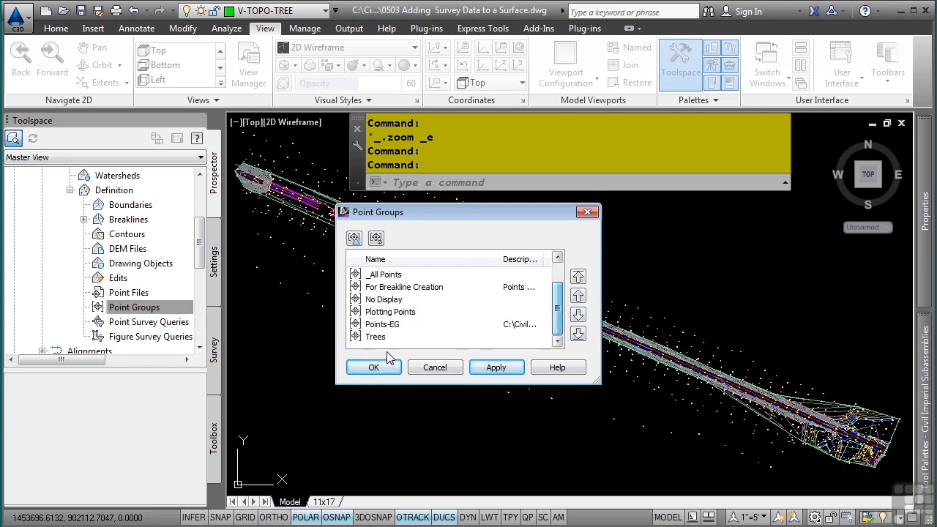
{"action": "left_click", "coordinate": [387, 325]}
{"action": "left_click", "coordinate": [374, 369]}
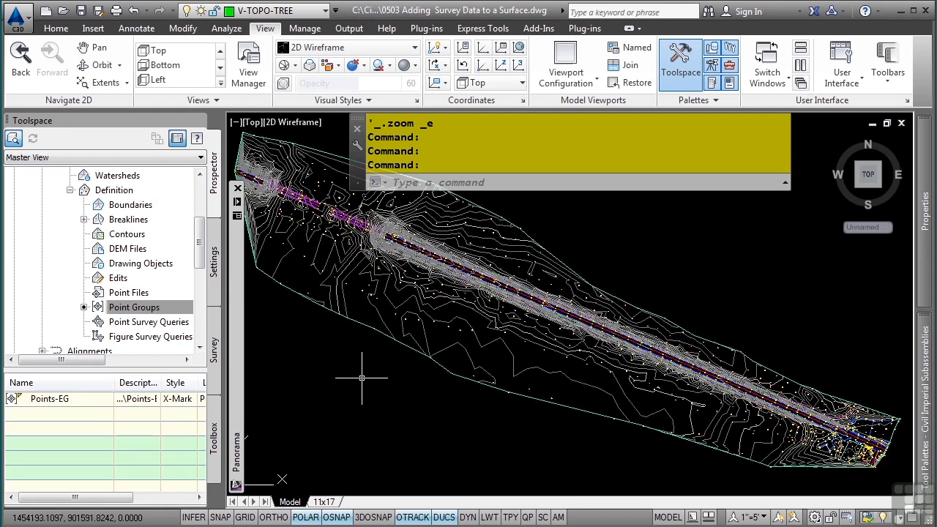
Open surface EG in the Object Viewer and orbit it into a tilted 3D view
{"action": "mouse_move", "coordinate": [471, 324]}
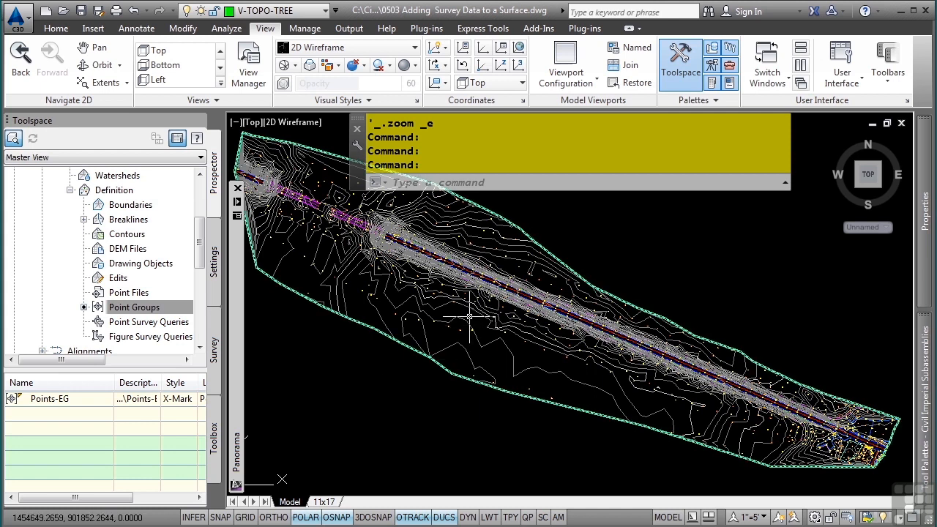
{"action": "left_click", "coordinate": [461, 289]}
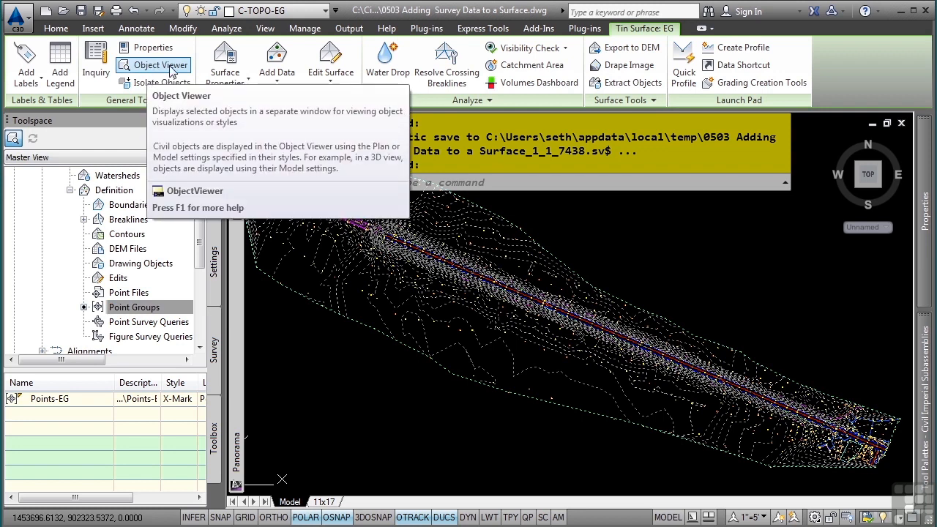
{"action": "left_click", "coordinate": [161, 65]}
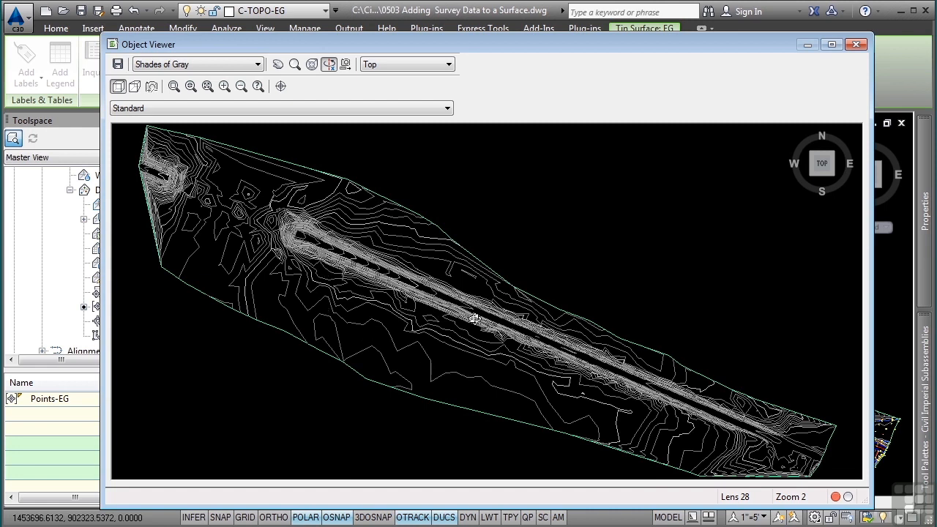
{"action": "mouse_move", "coordinate": [409, 391]}
{"action": "left_mouse_down"}
{"action": "mouse_move", "coordinate": [456, 347]}
{"action": "mouse_move", "coordinate": [397, 251]}
{"action": "mouse_move", "coordinate": [360, 228]}
{"action": "mouse_move", "coordinate": [463, 293]}
{"action": "left_mouse_up"}
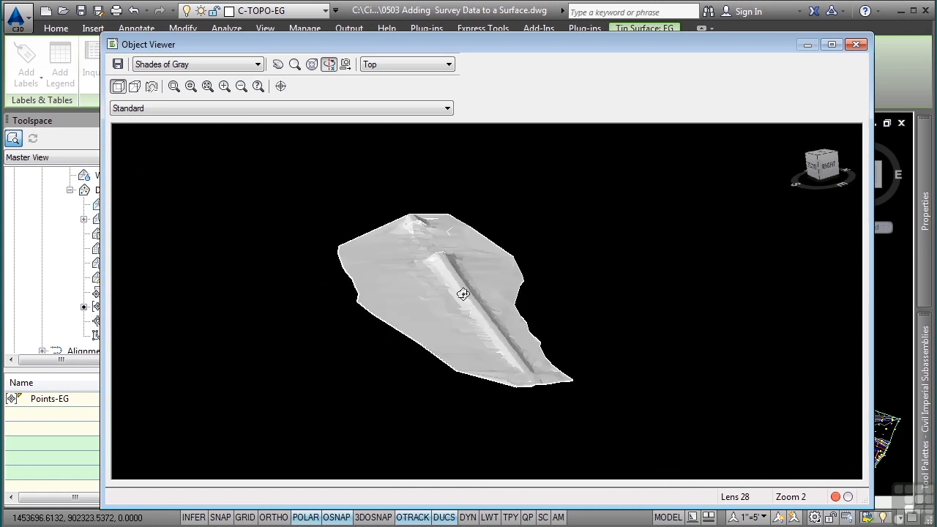
Examine the surface triangulation in the 3dWireframe style and the raised roadway up close in the Shades of Gray style
{"action": "left_click", "coordinate": [252, 64]}
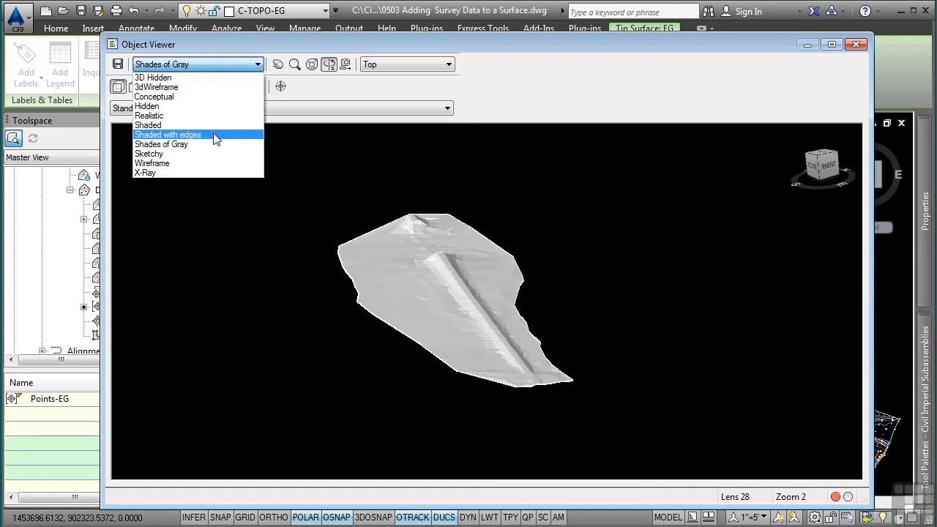
{"action": "left_click", "coordinate": [189, 87]}
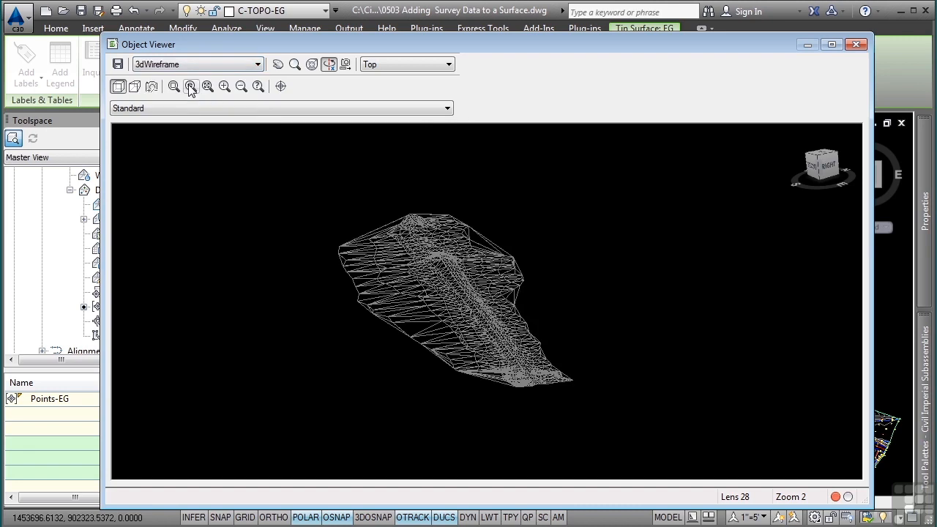
{"action": "left_click", "coordinate": [192, 65]}
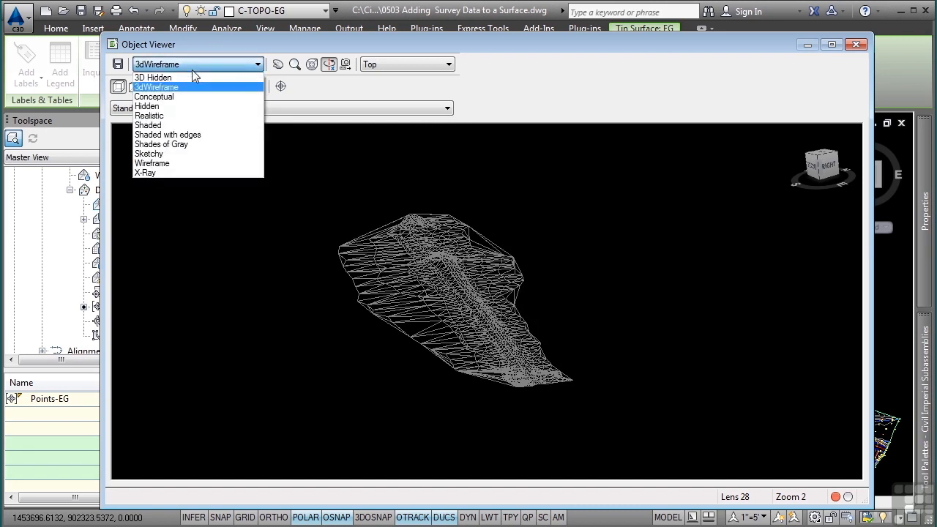
{"action": "left_click", "coordinate": [195, 144]}
{"action": "left_click_drag", "start_coordinate": [458, 345], "coordinate": [454, 345]}
{"action": "middle_click_drag", "start_coordinate": [454, 346], "coordinate": [431, 345]}
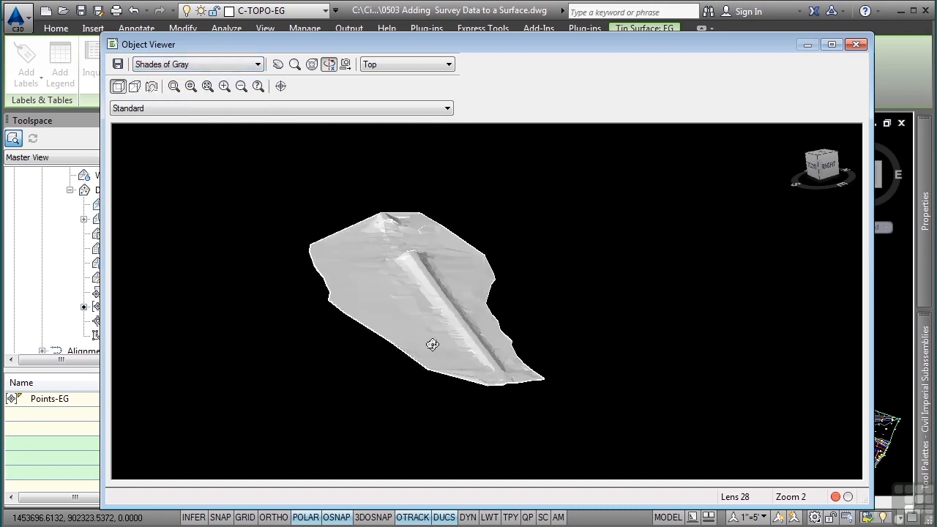
{"action": "scroll", "coordinate": [430, 344], "scroll_direction": "up", "scroll_amount": 3}
{"action": "left_click_drag", "start_coordinate": [395, 293], "coordinate": [376, 279]}
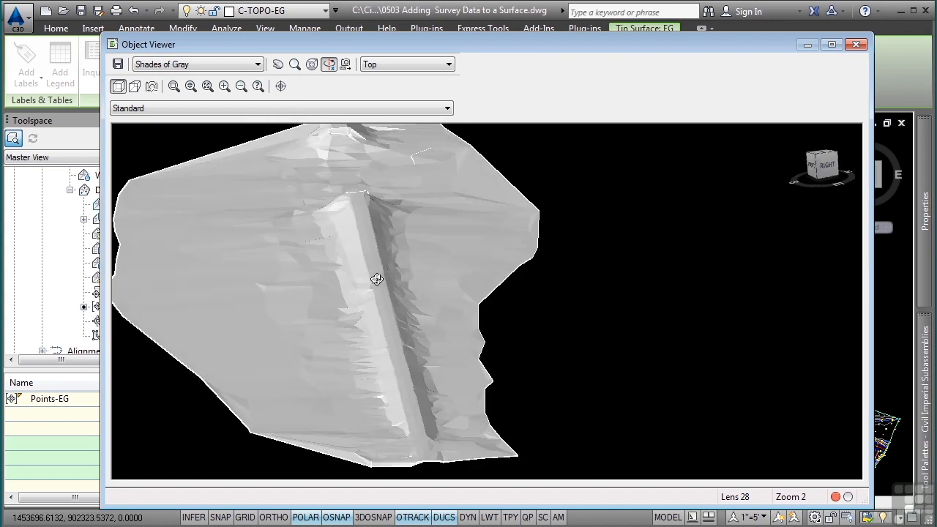